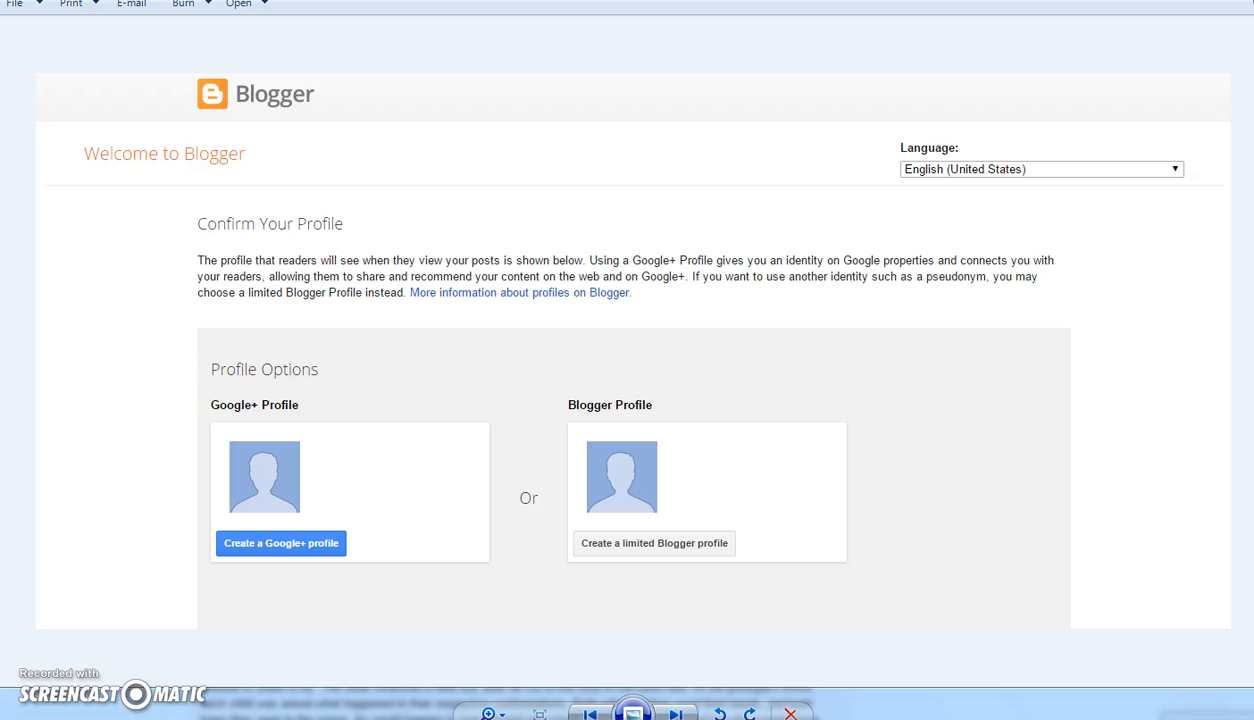
View the Blogger profile confirmation screenshots and switch to the Blogger dashboard in the browser.
mouse_move(230, 716)
left_click(316, 650)
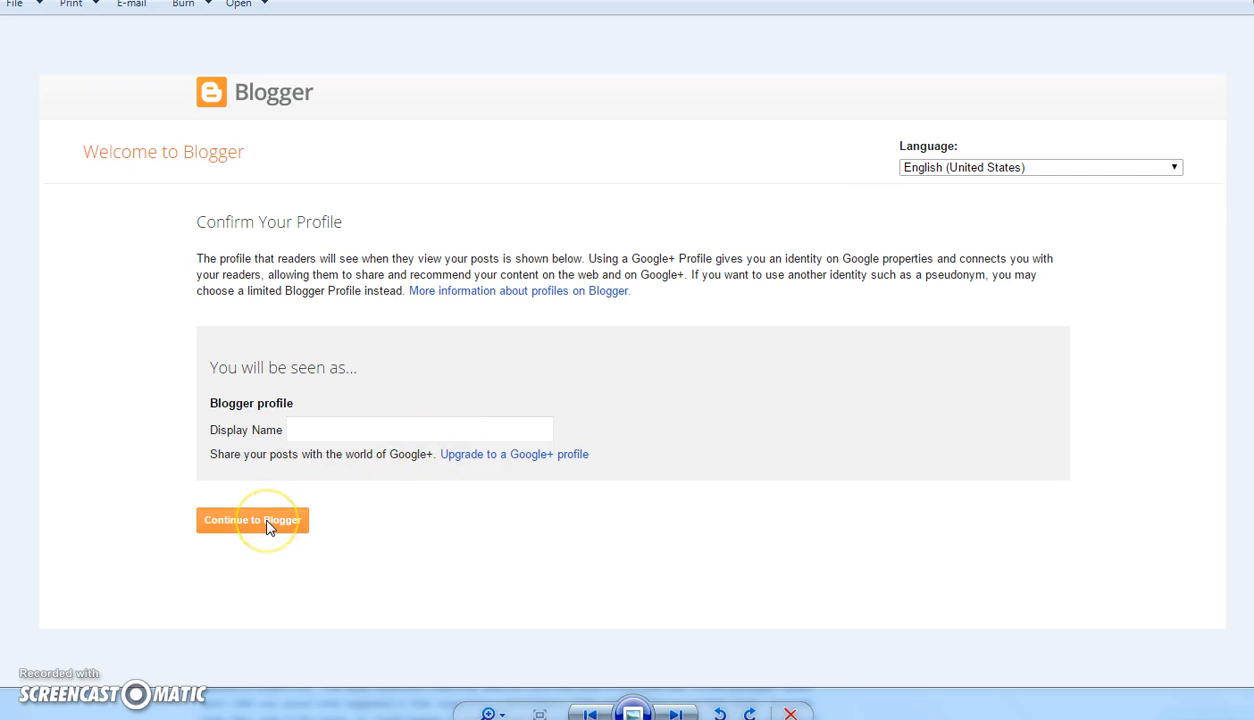
left_click(100, 718)
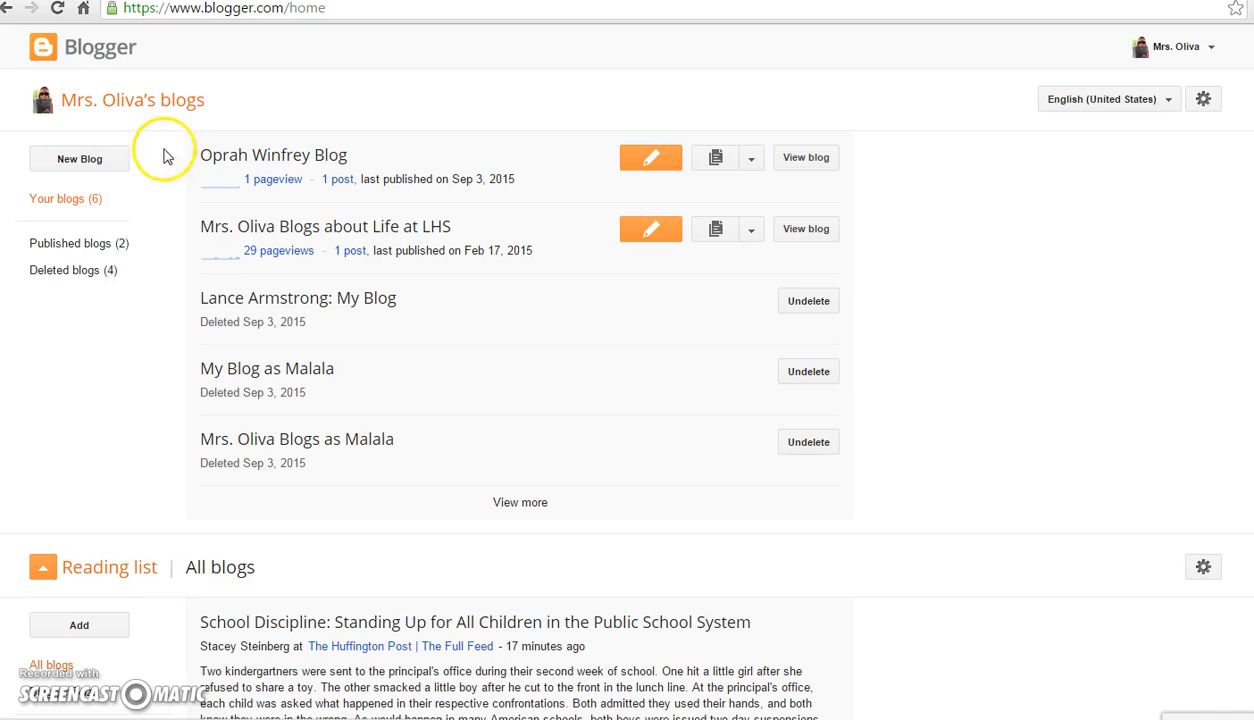
Start a new blog titled "My Blog as Oprah Winfrey" with the address mrsoblogsasoprah.blogspot.com.
left_click(77, 162)
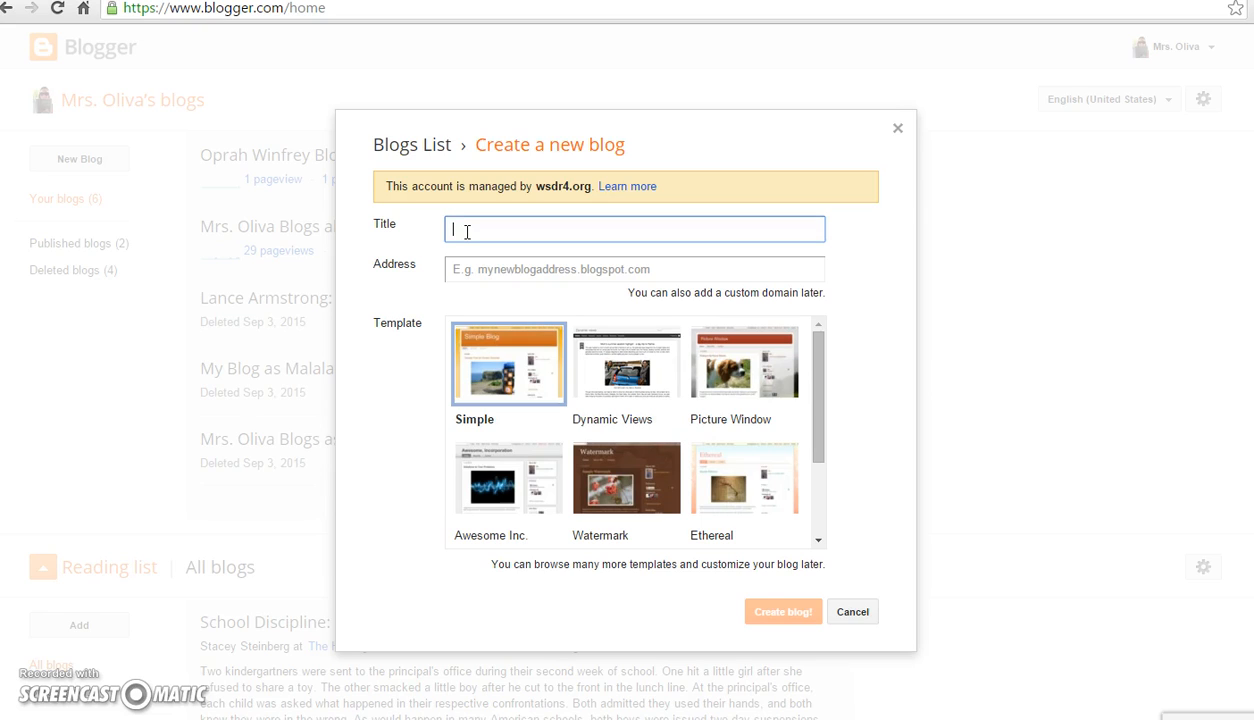
type("My Blog as Oprah Winfrey")
left_click(475, 253)
left_click(478, 266)
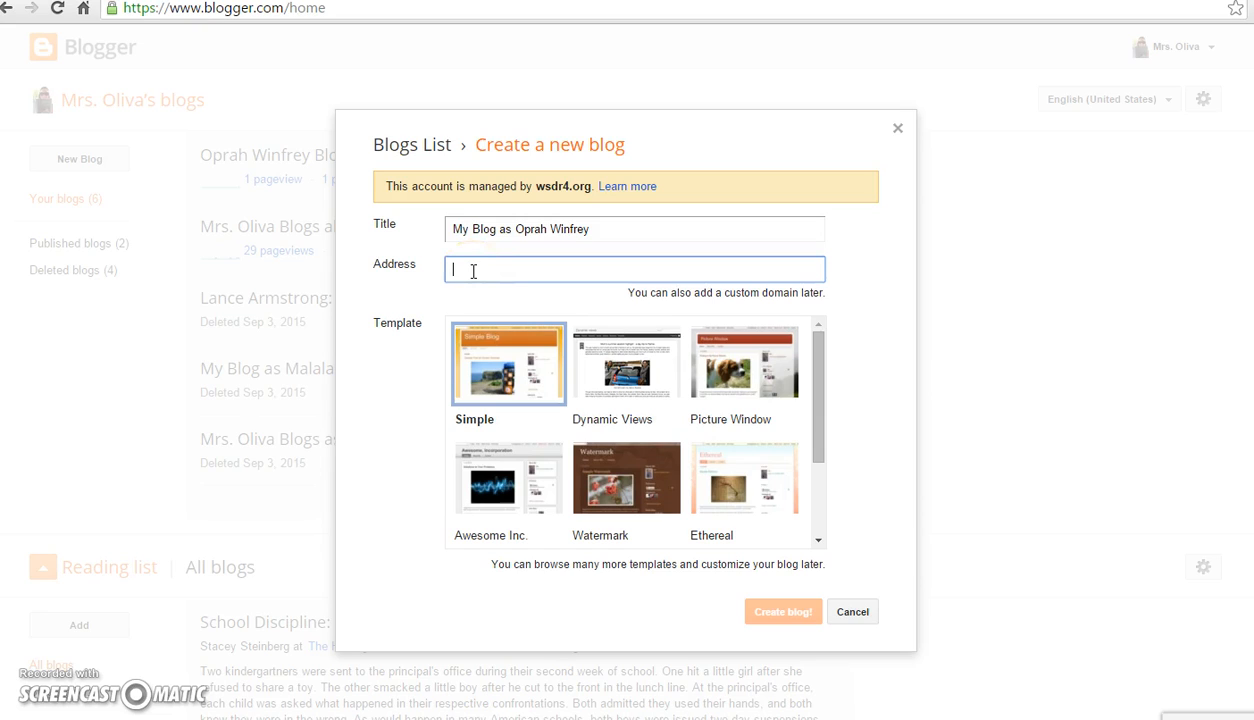
type("mrsoblogsasoprah")
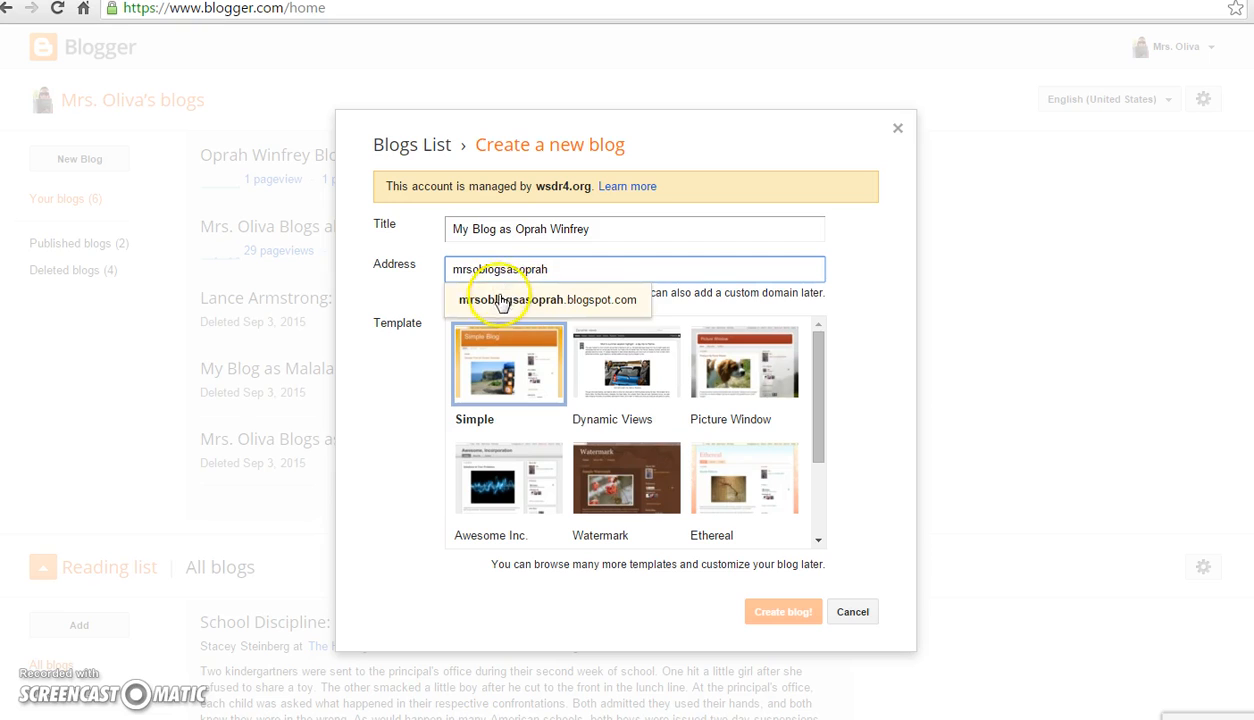
left_click(498, 296)
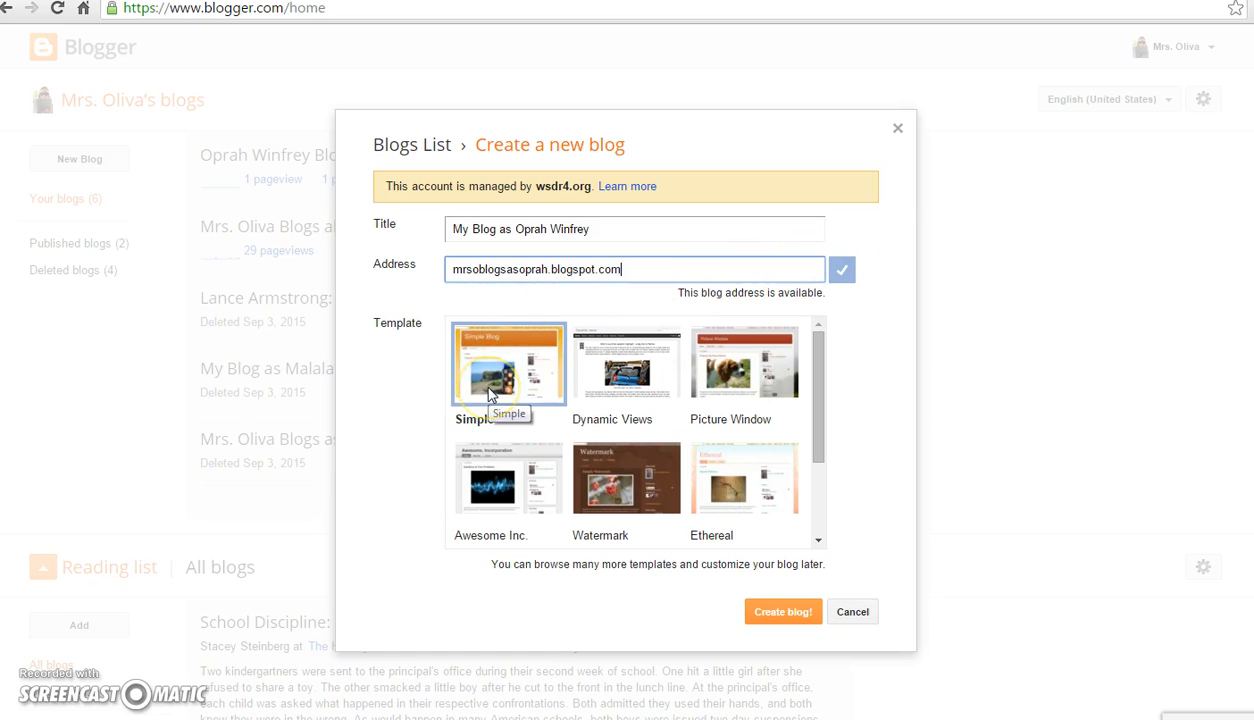
Create the blog with the Simple template and decline the Google Domains offer.
left_click(455, 268)
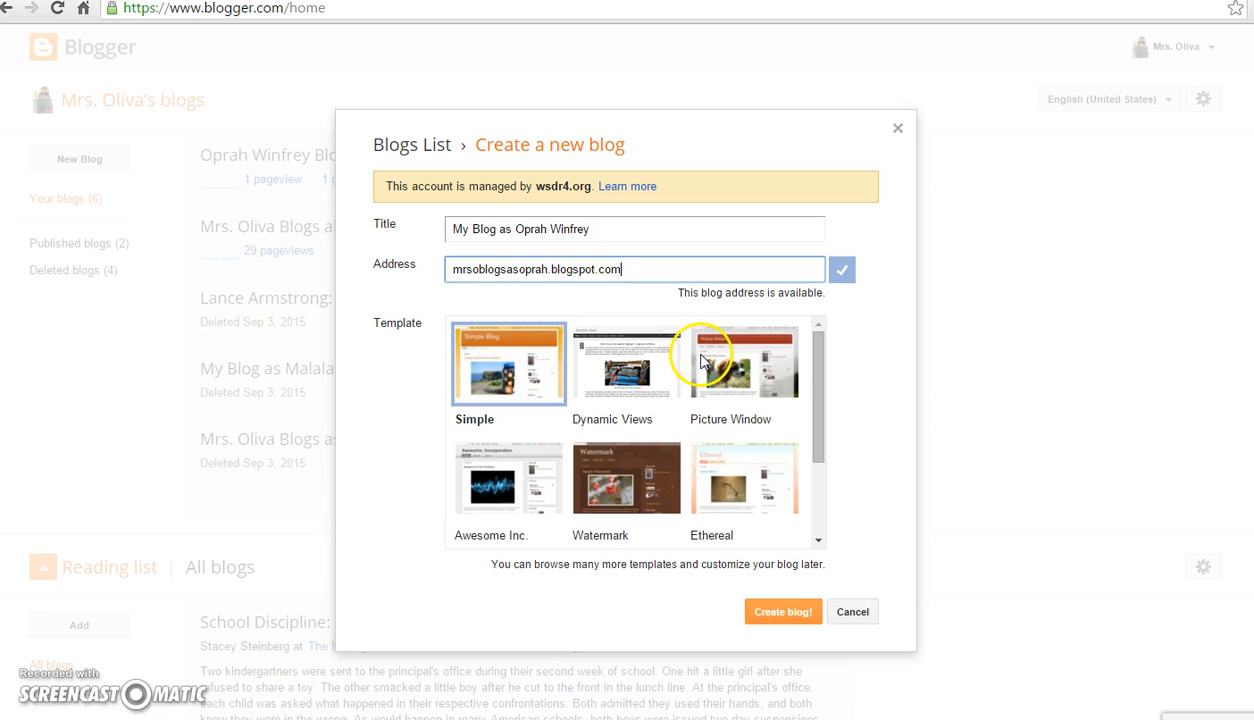
left_click(783, 614)
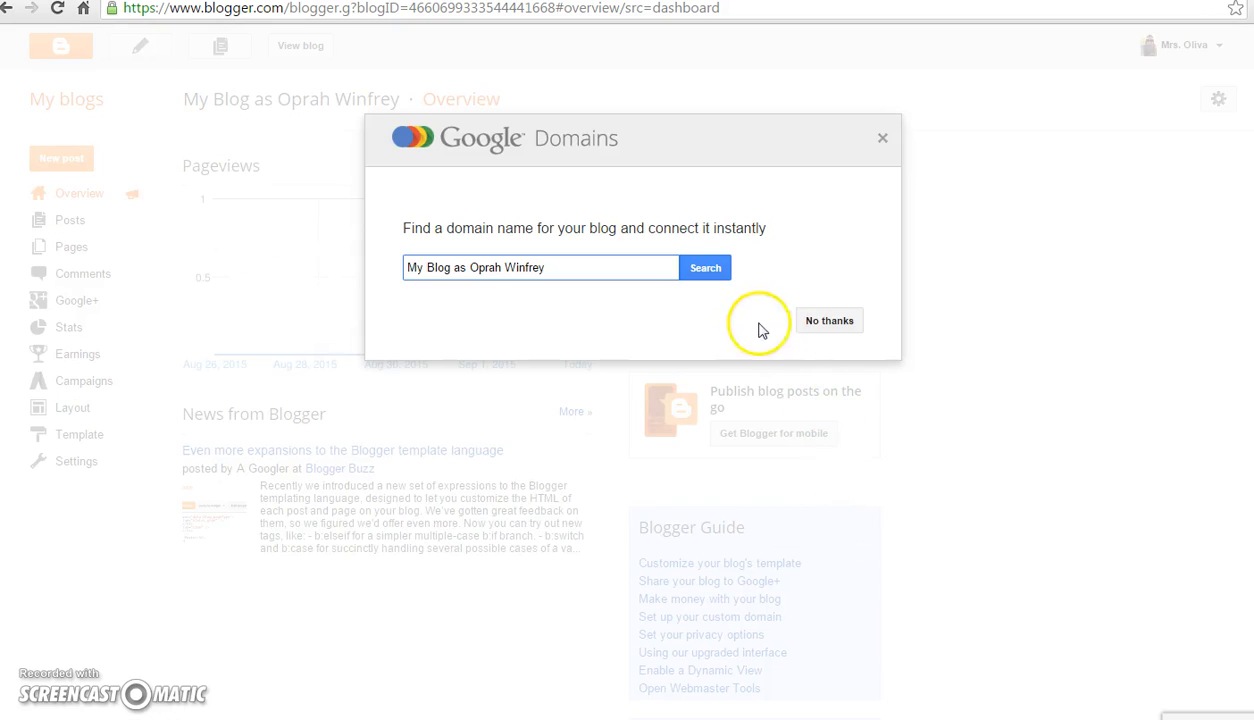
left_click(829, 322)
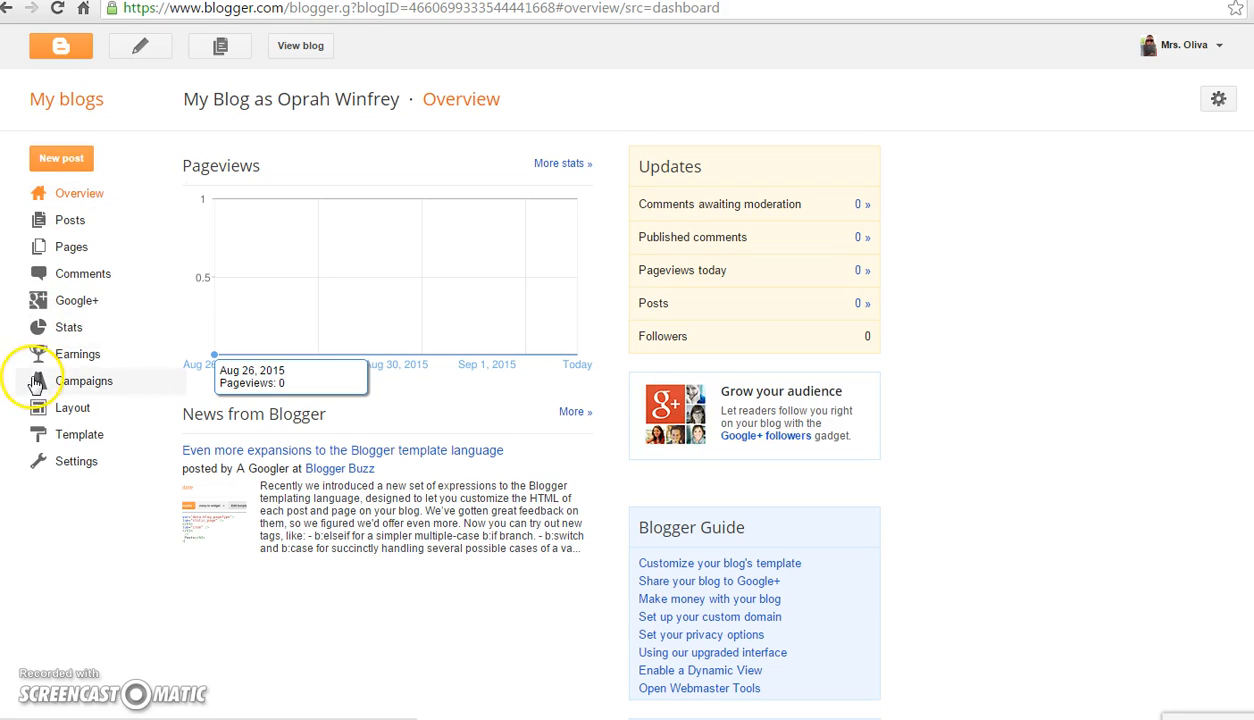
Look up the blog's web address in the basic settings.
left_click(67, 474)
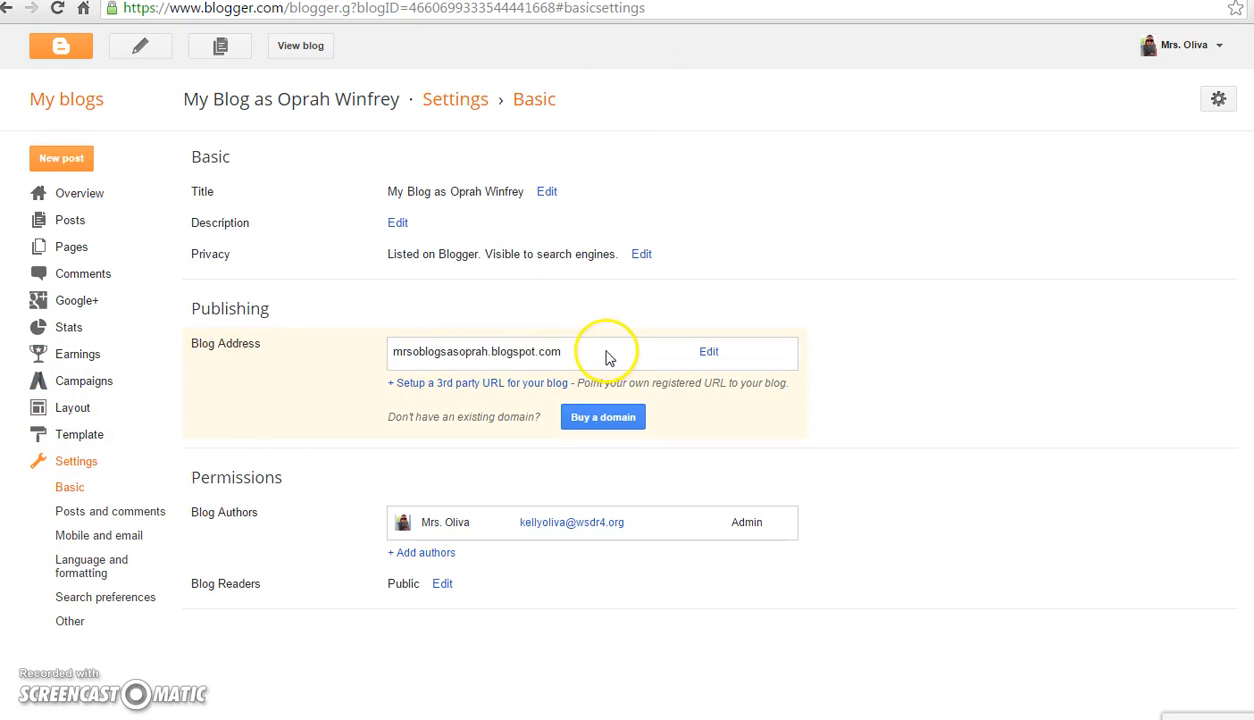
left_click_drag(562, 351, 377, 353)
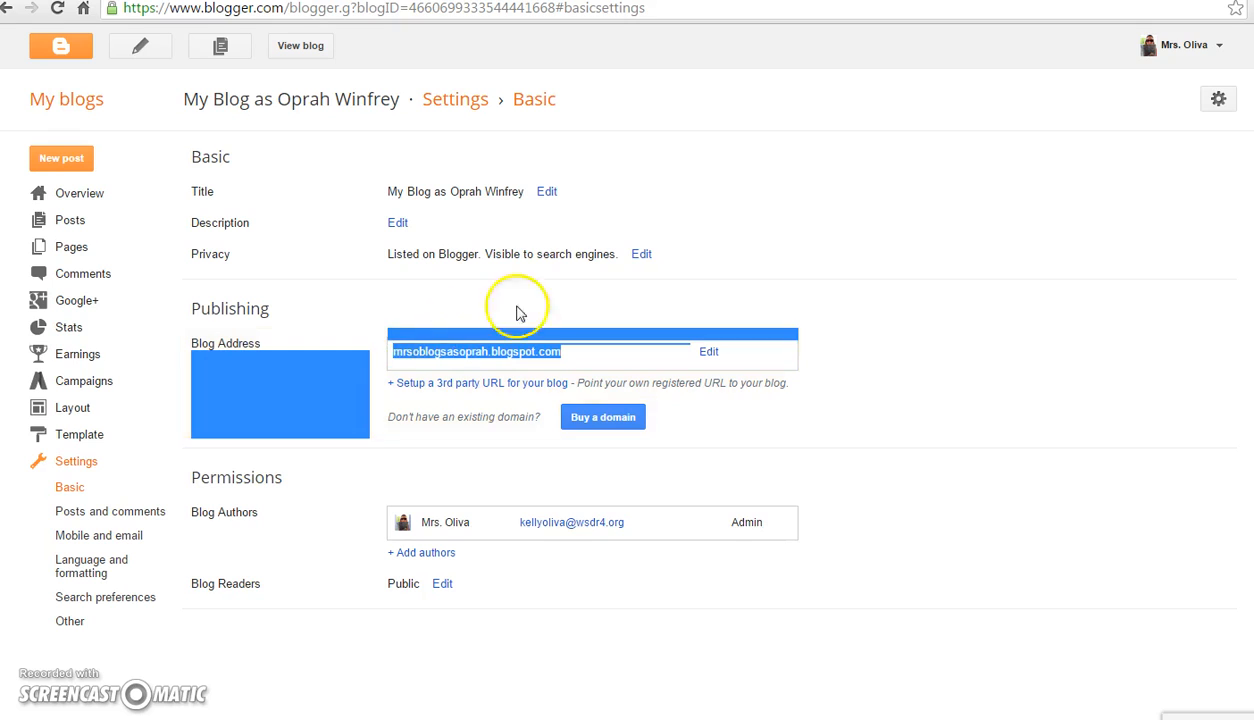
left_click(537, 273)
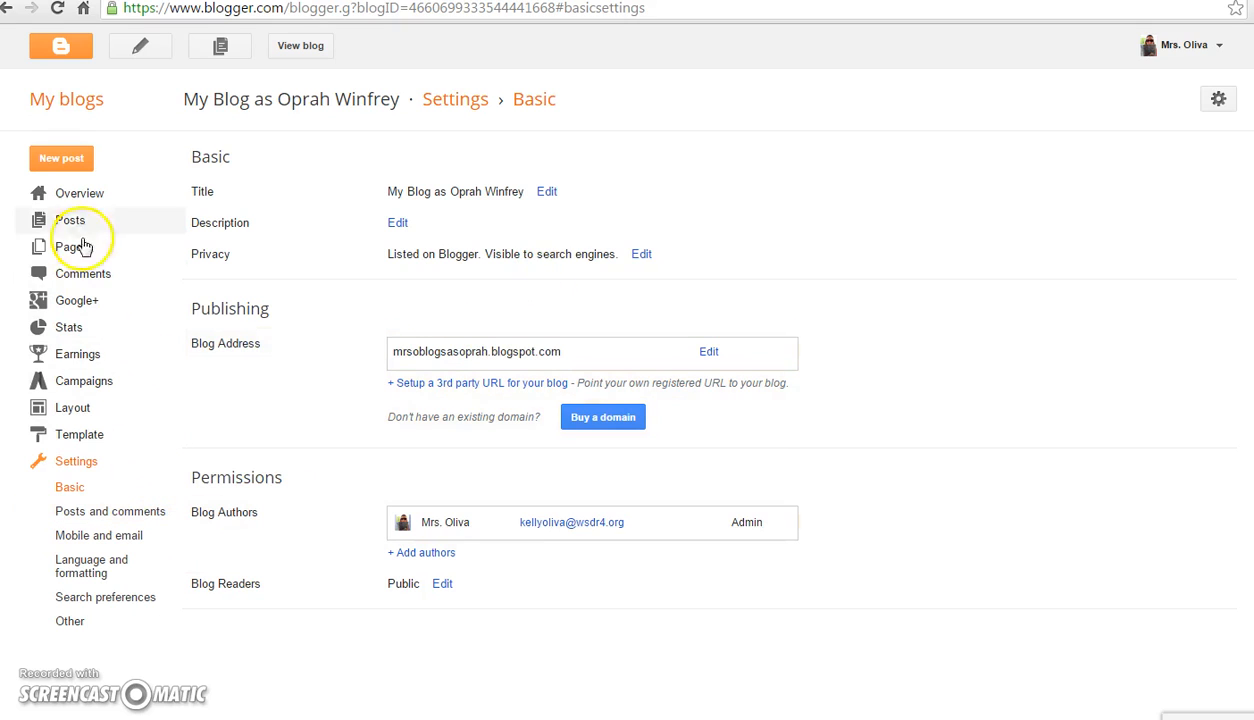
Start a new post and paste the copied library announcement text into its body.
left_click(74, 200)
left_click(66, 162)
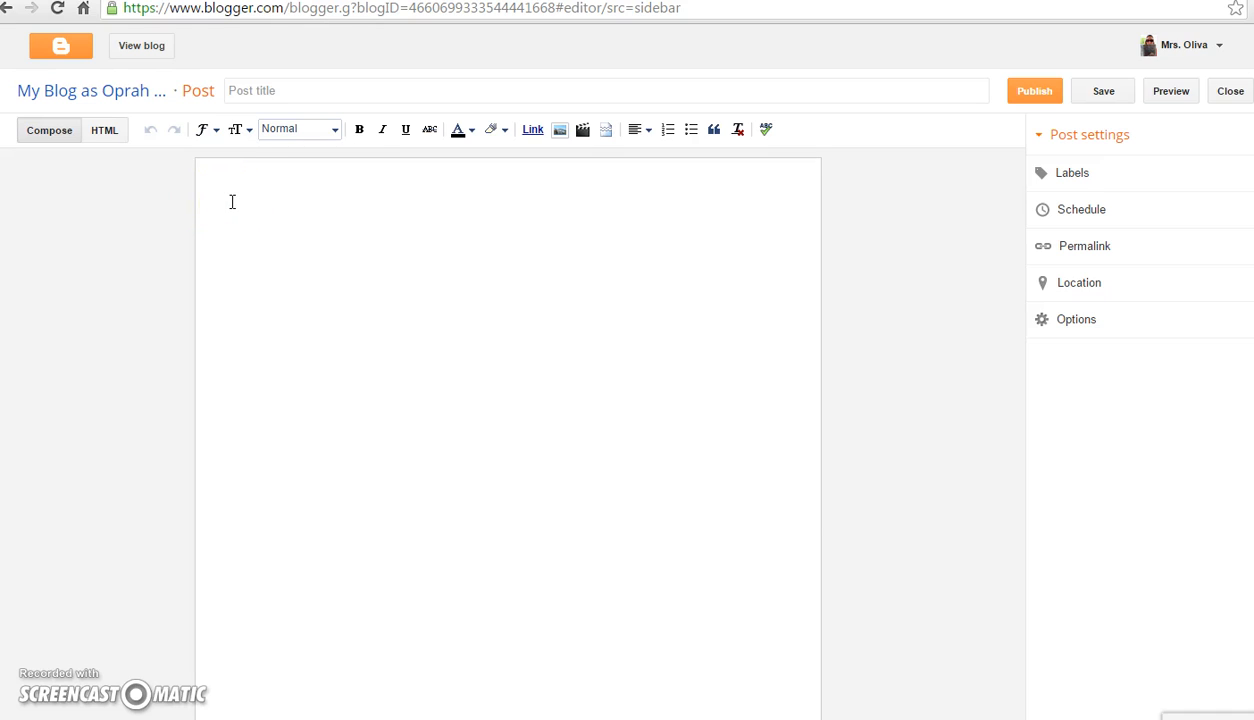
right_click(232, 202)
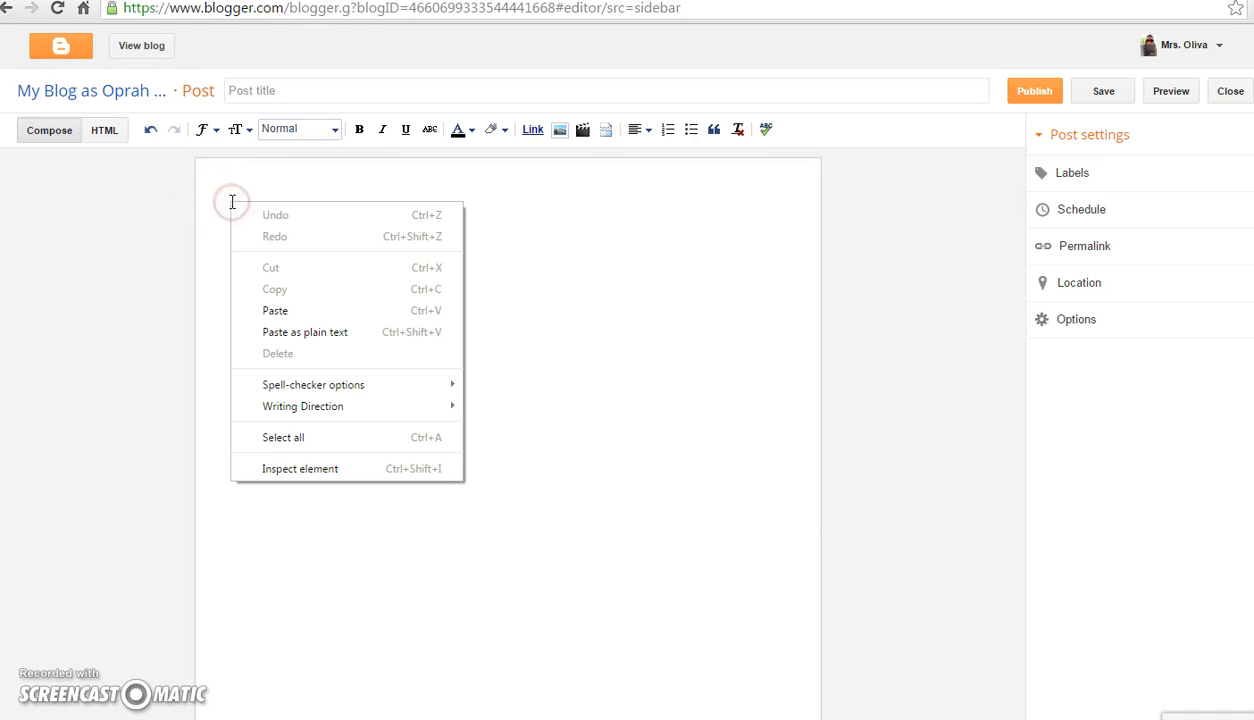
left_click(280, 311)
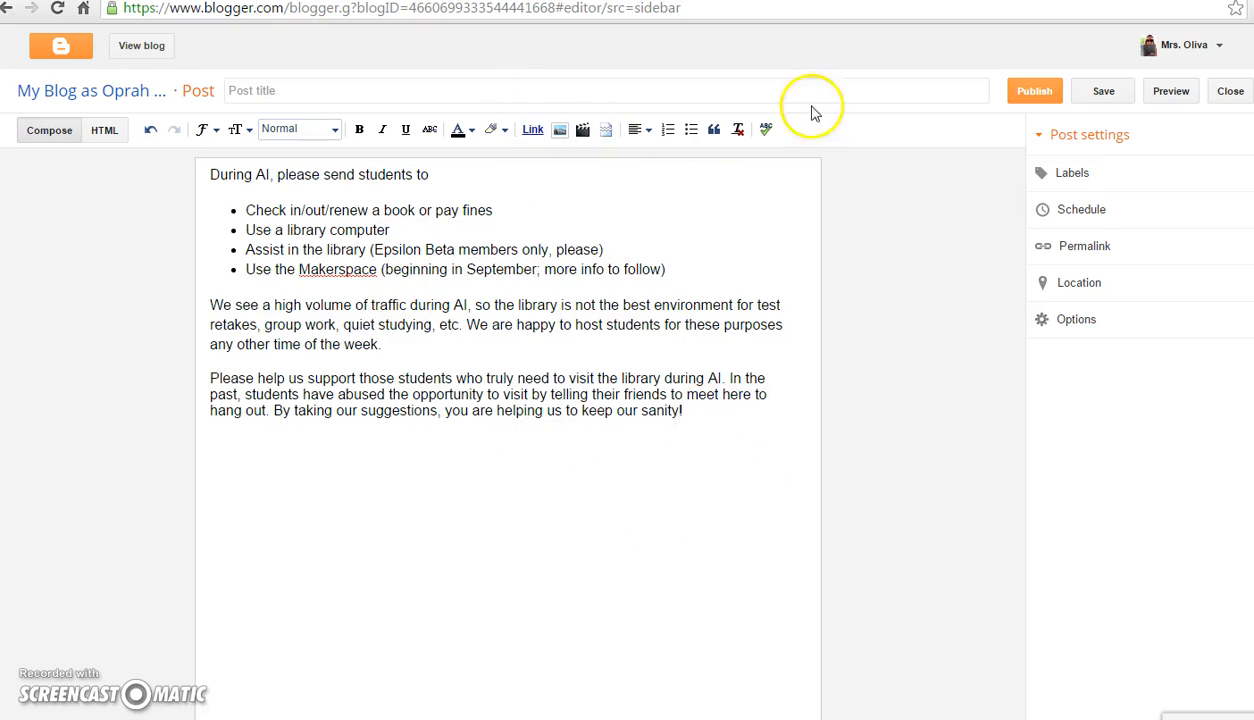
Preview the post, close the preview and publish the post to the blog.
left_click(1160, 92)
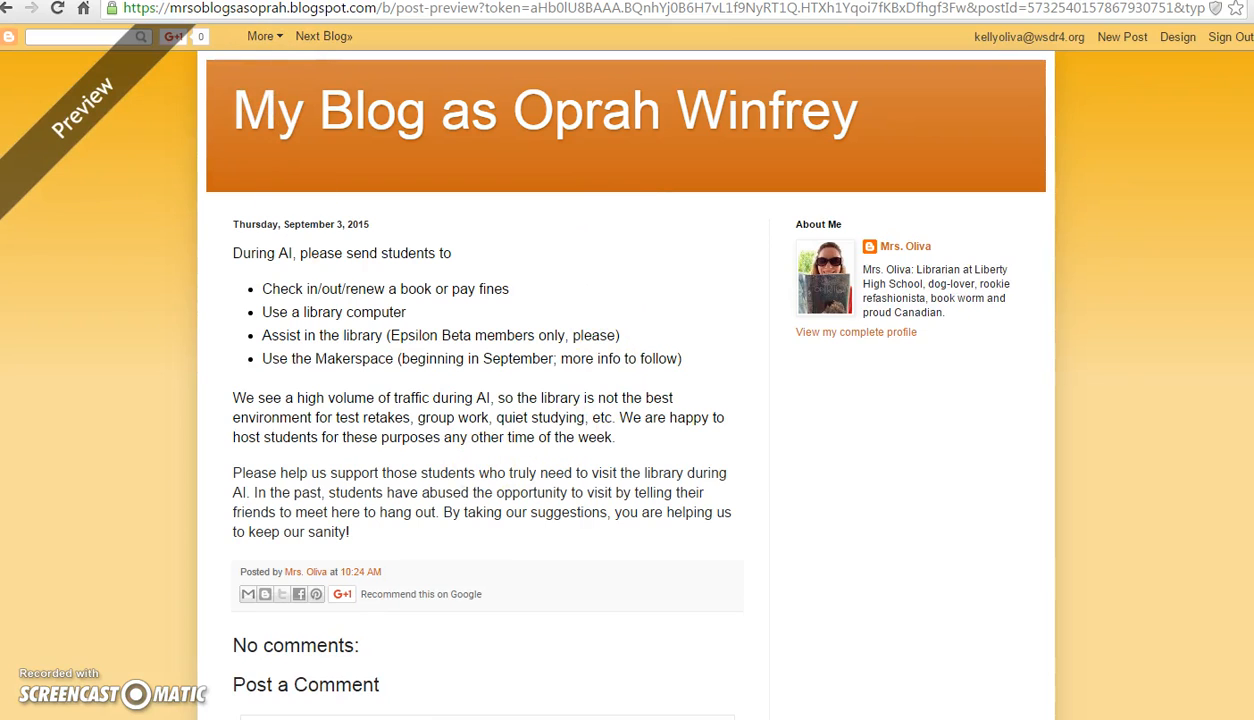
key("ctrl+w")
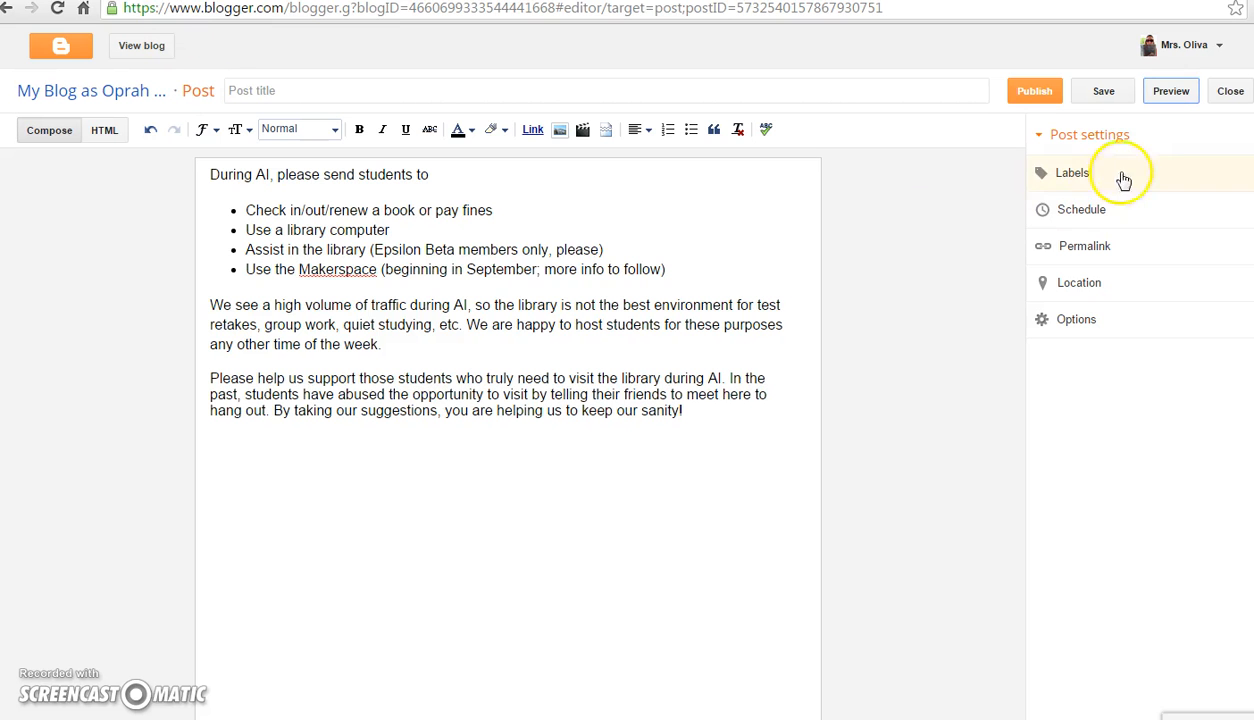
left_click(1103, 93)
left_click(1034, 94)
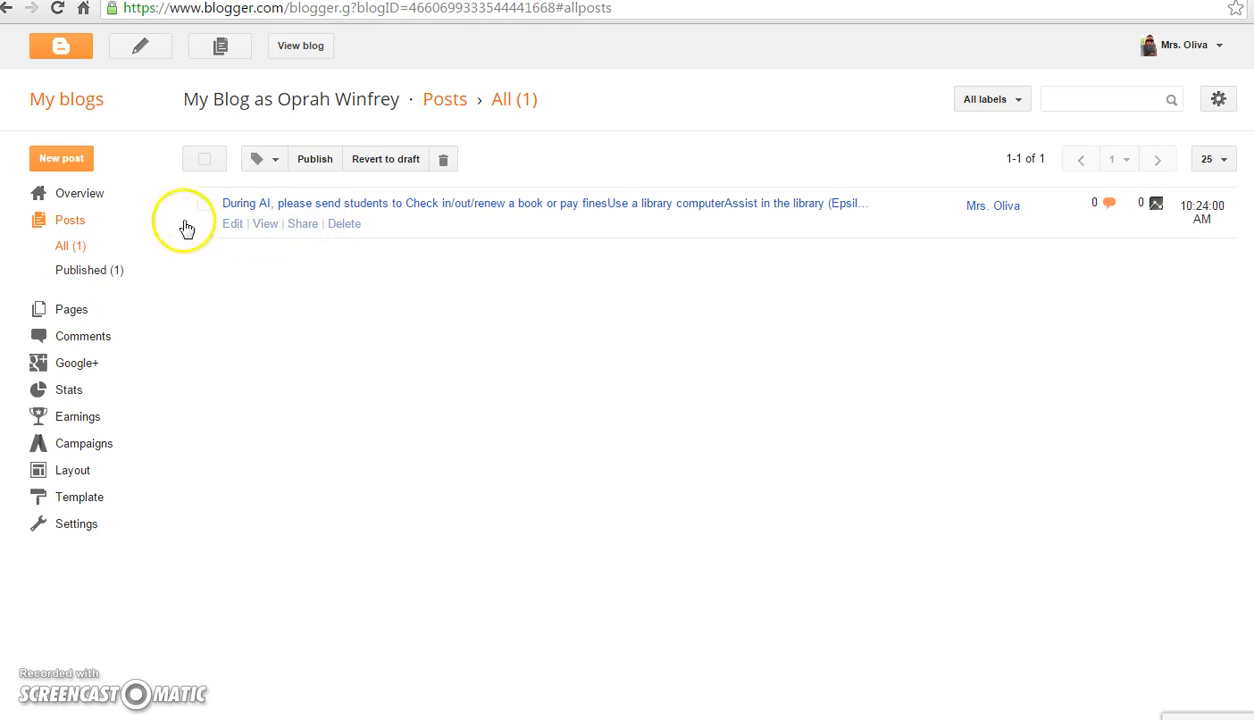
Customize the blog template by choosing the rainbow-coloured dot pattern from the Abstract category as the background image.
left_click(93, 508)
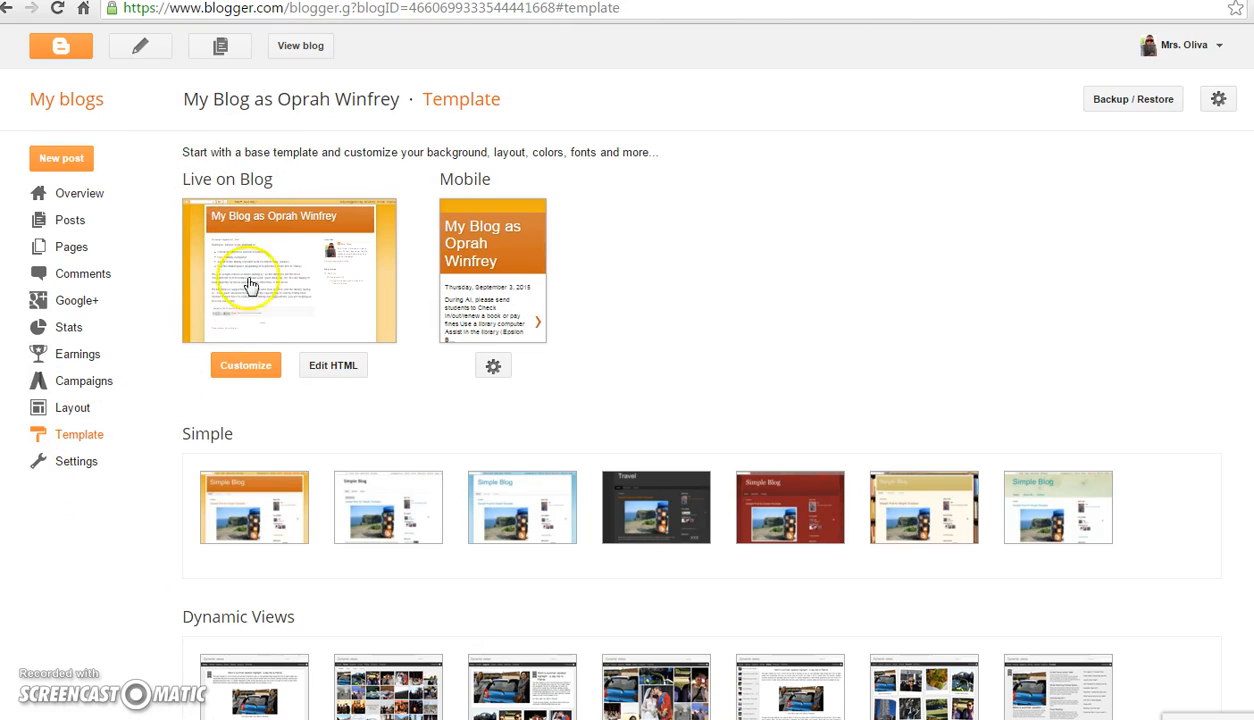
left_click(240, 366)
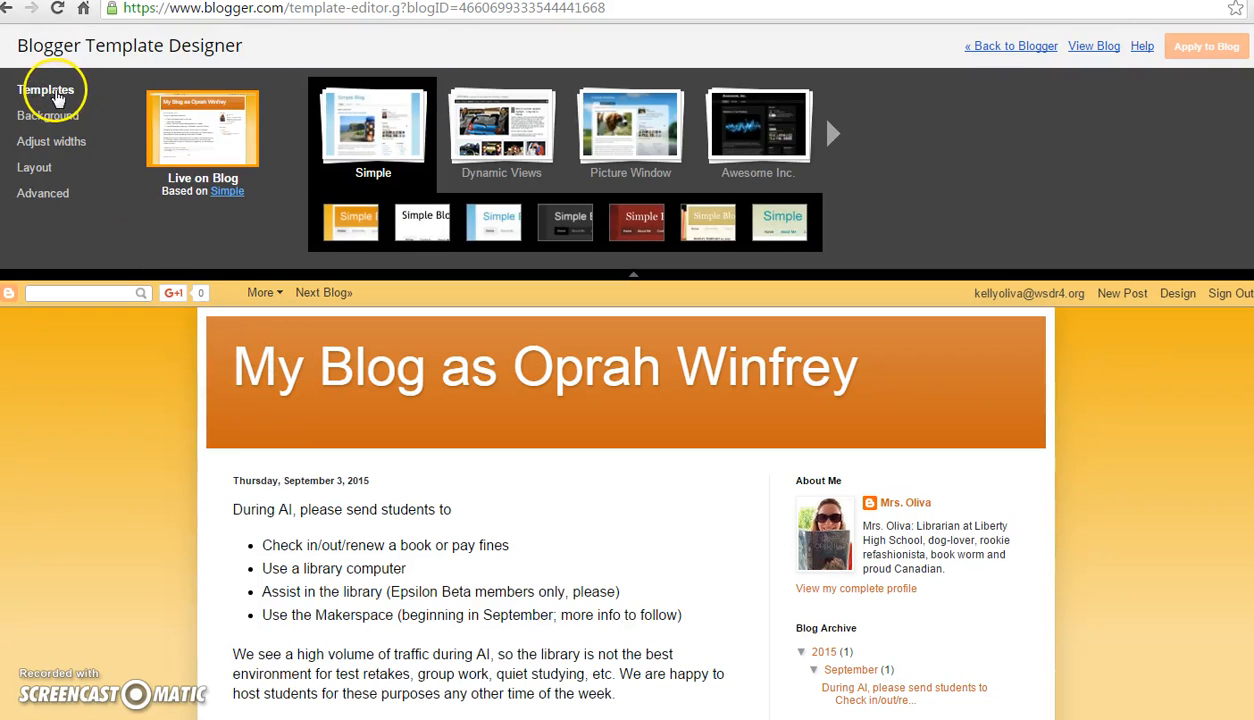
left_click(46, 117)
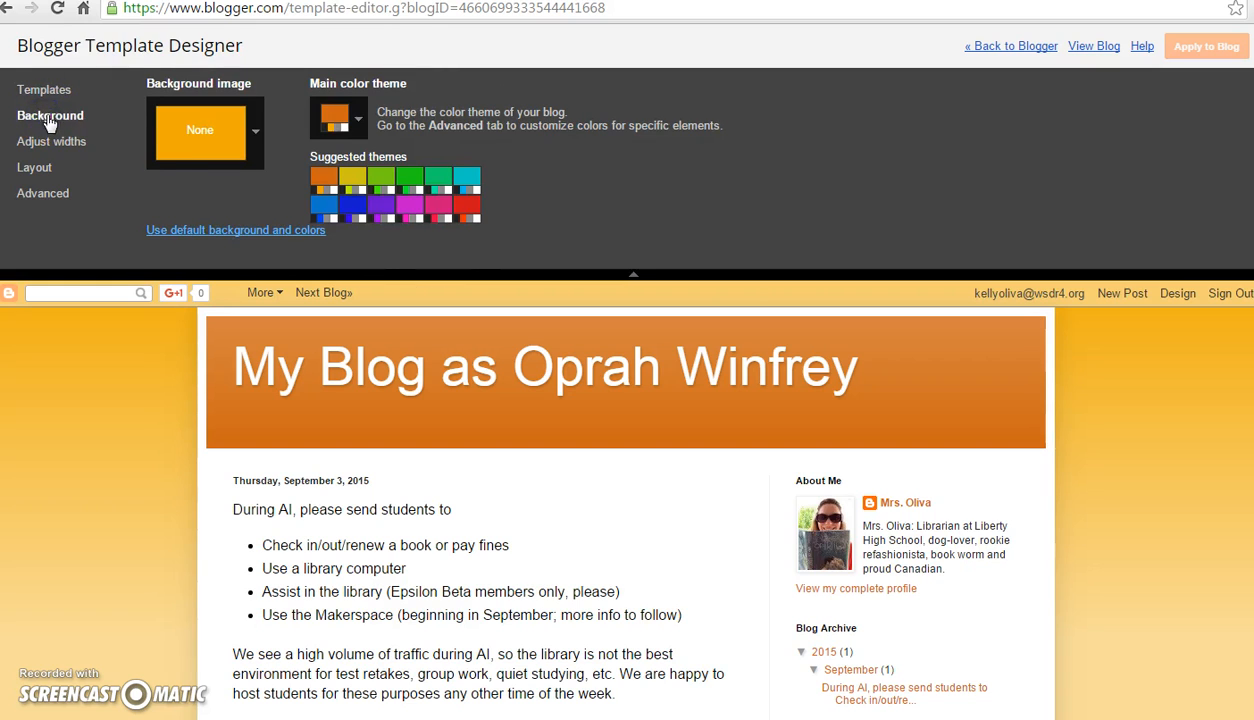
left_click(258, 138)
left_click(918, 262)
left_click_drag(918, 262, 901, 330)
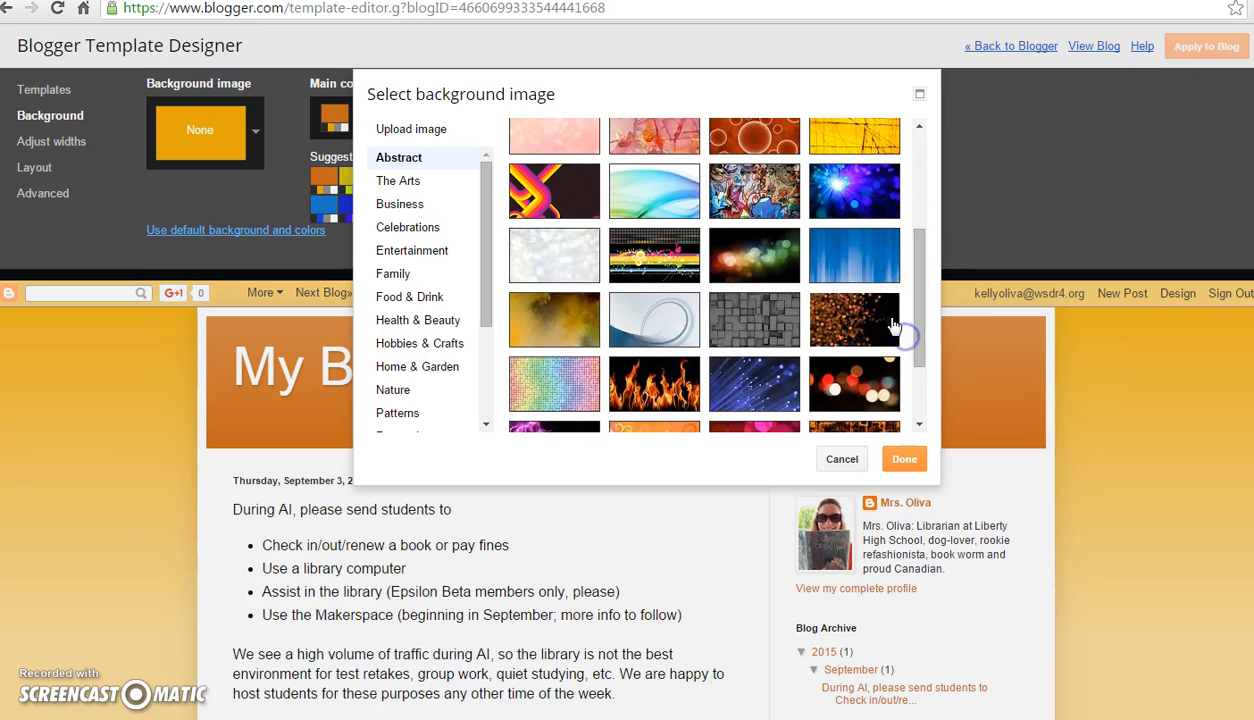
left_click(853, 263)
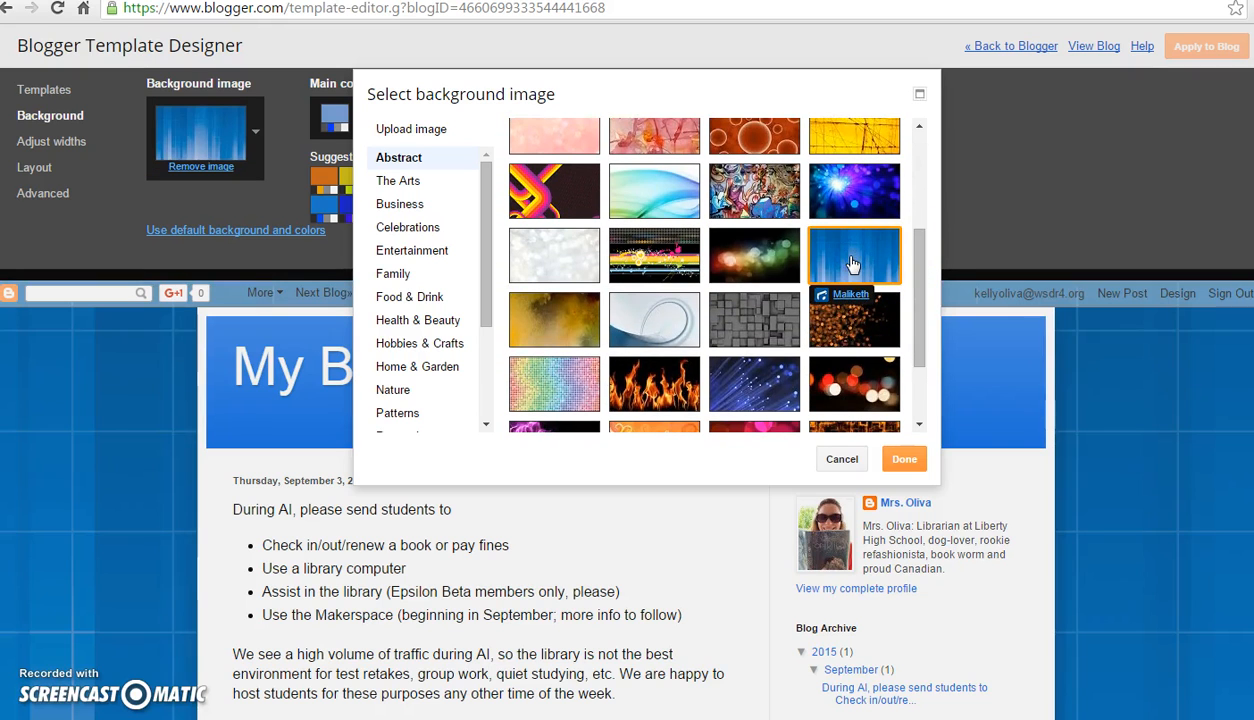
left_click(722, 380)
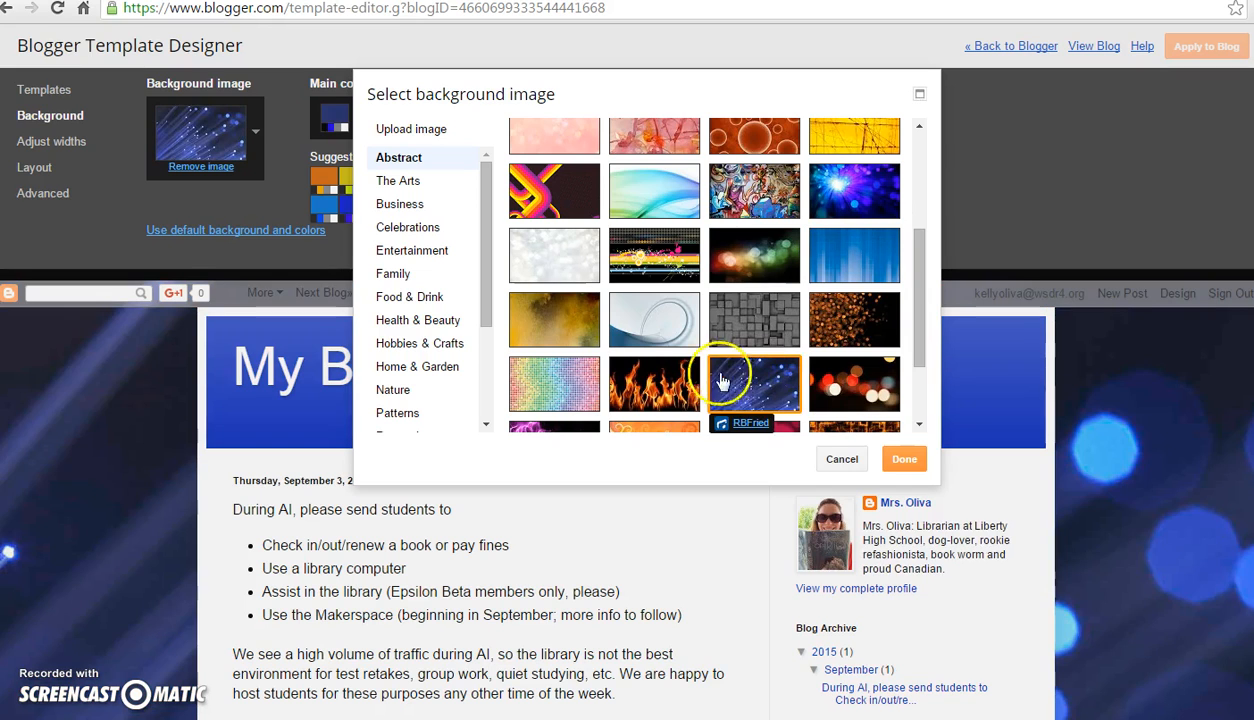
left_click(645, 383)
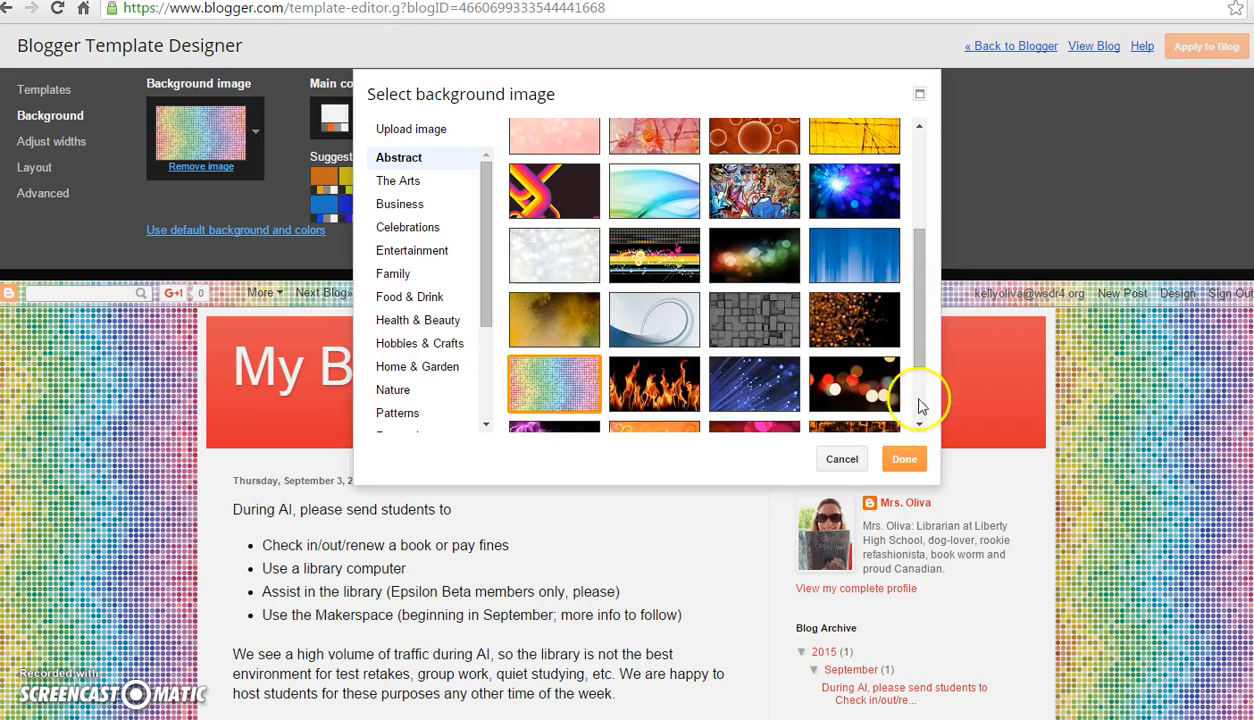
left_click(904, 459)
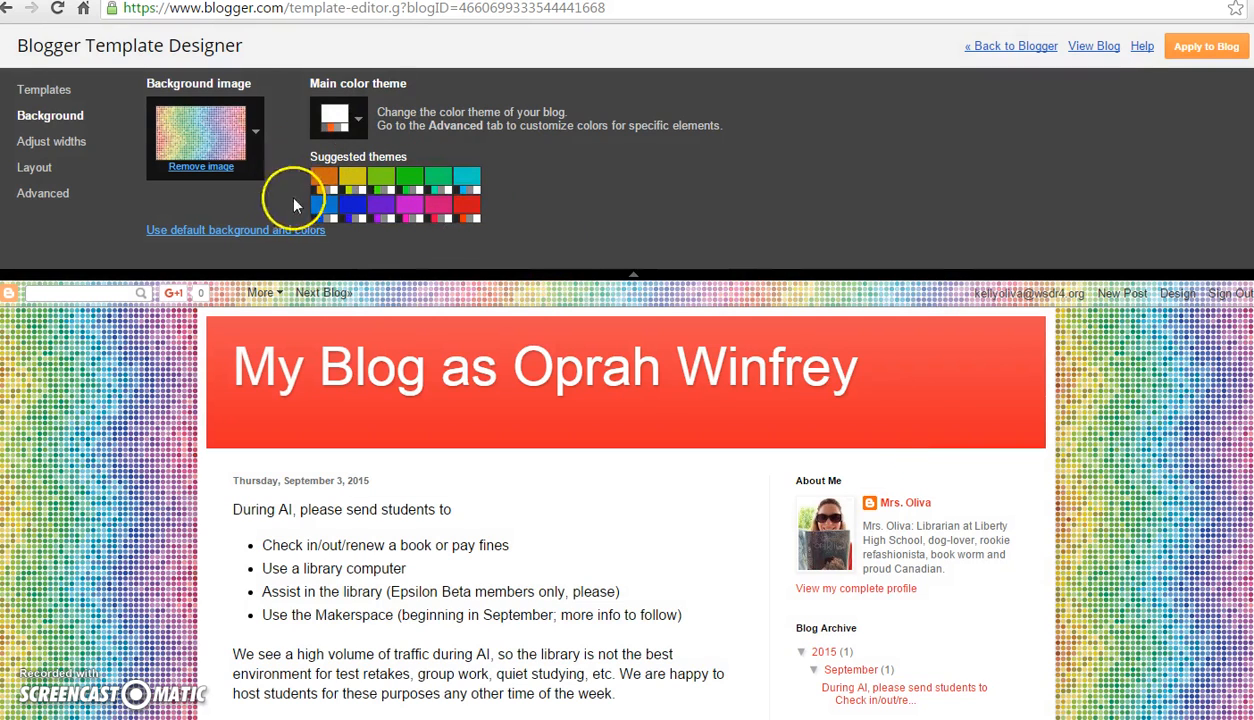
Increase the width of the entire blog in the template's width settings.
left_click(52, 139)
left_click_drag(351, 105, 414, 104)
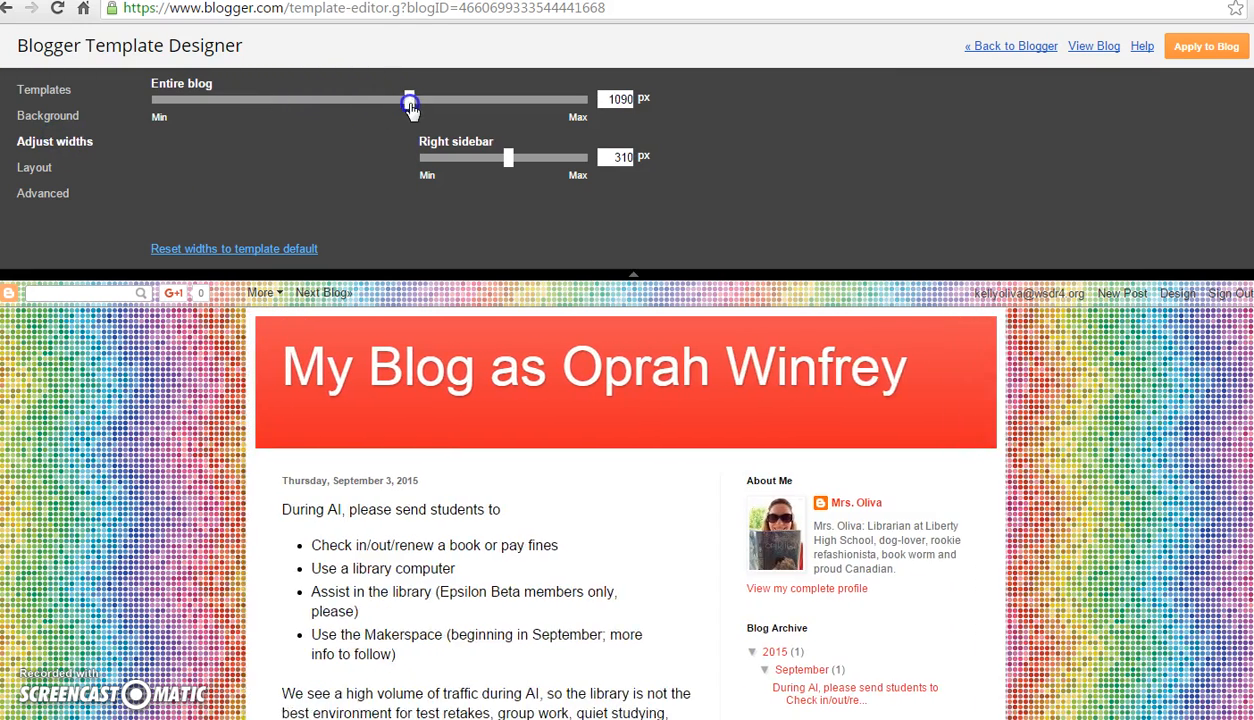
Look at the template's body and footer layout options and open the advanced page text settings.
left_click(41, 173)
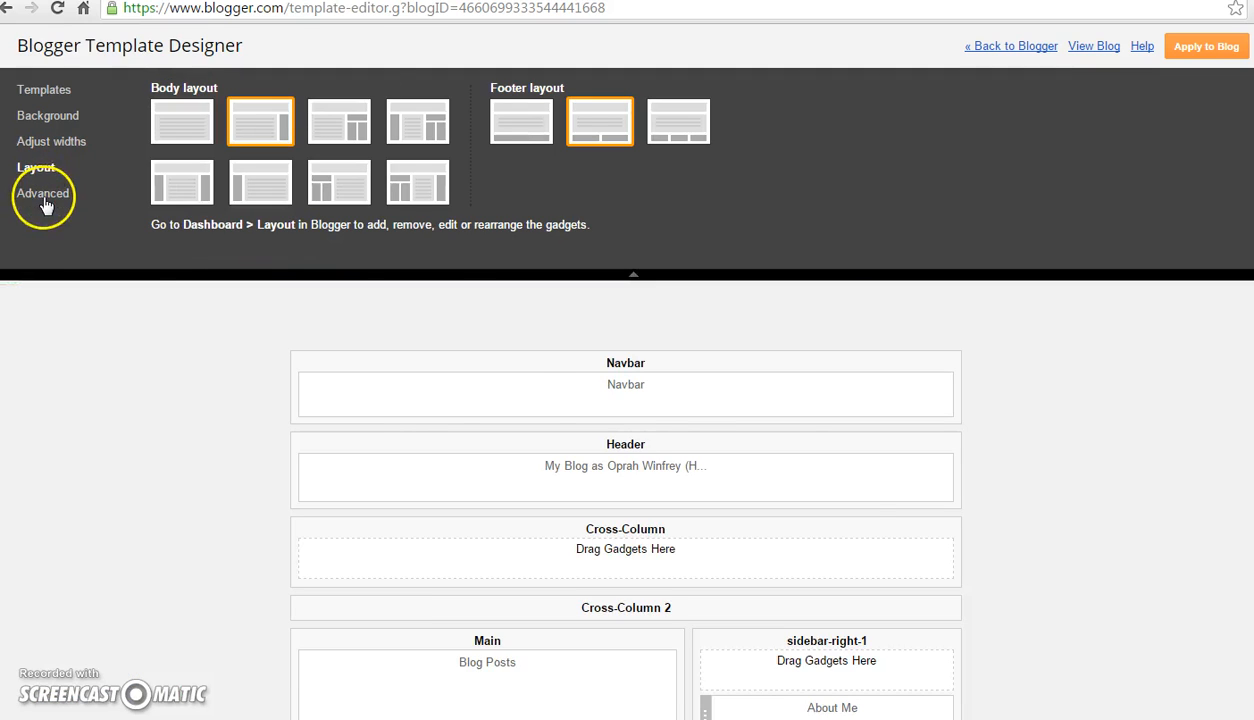
left_click(43, 197)
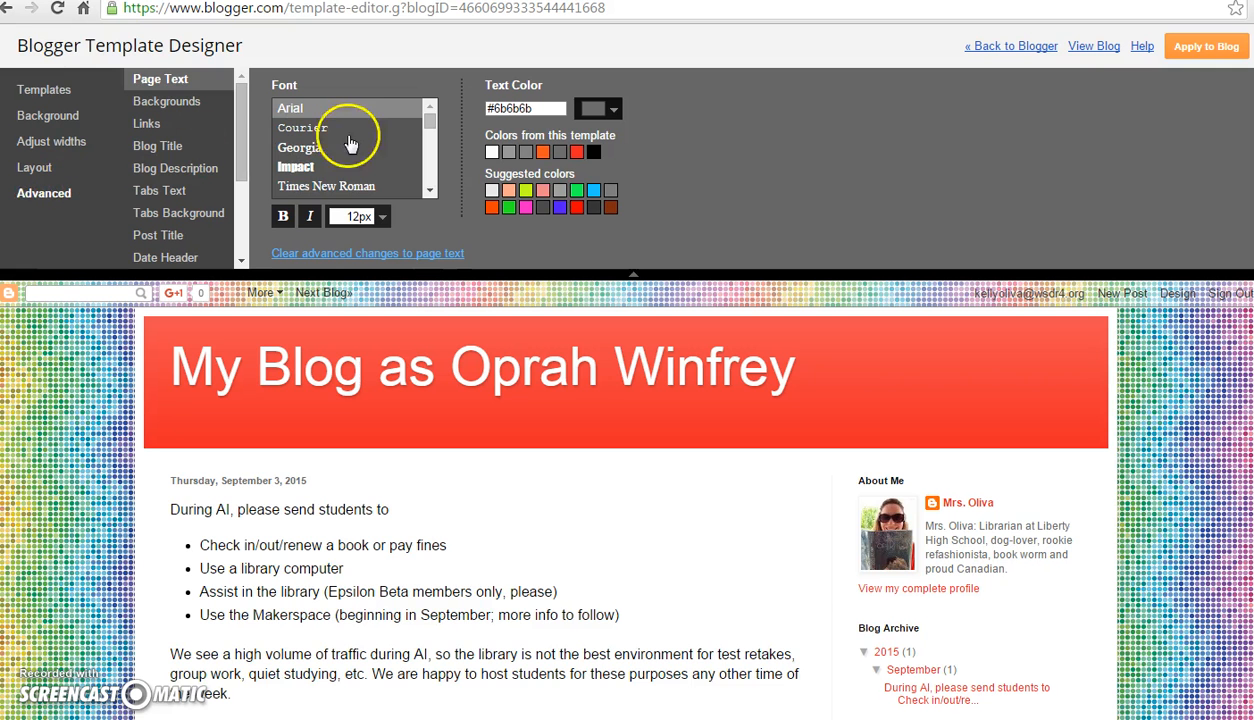